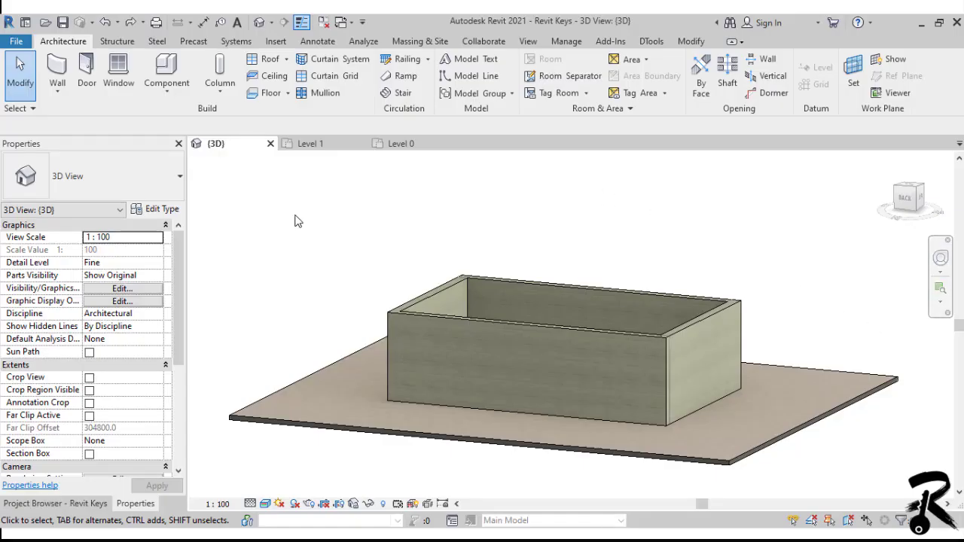
# - Open the Level 1 plan and start a Roof by Footprint, keeping the current roof type
pyautogui.click(309, 145)
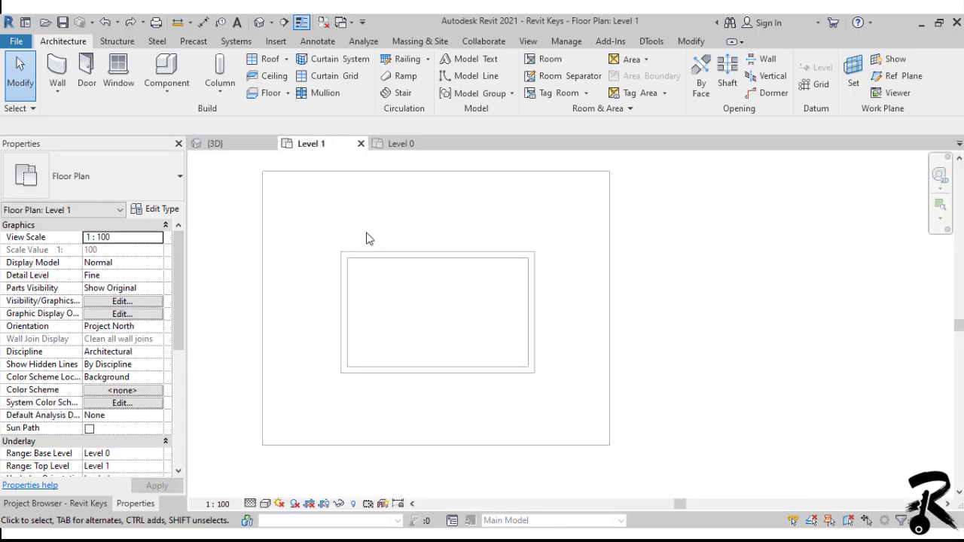
pyautogui.scroll(-1, 369, 238)
pyautogui.click(287, 59)
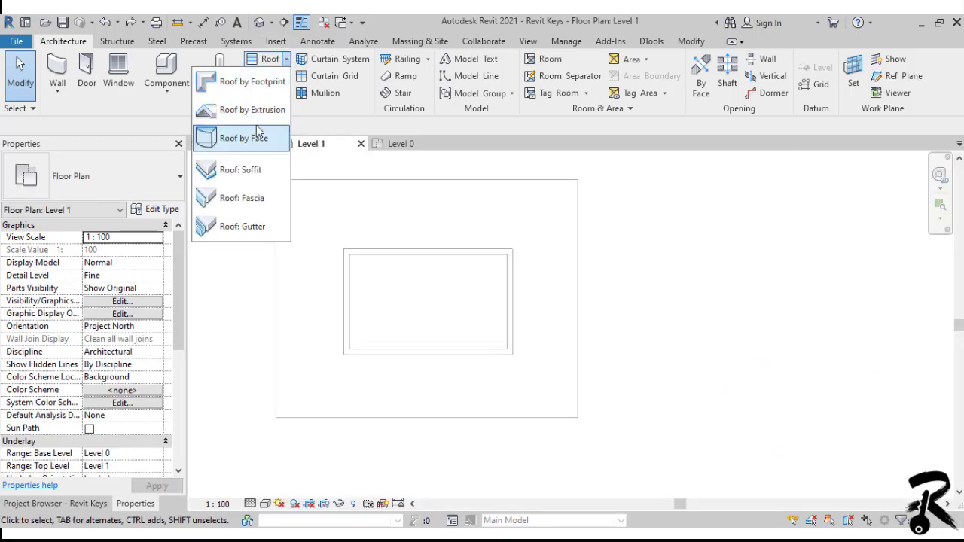
pyautogui.click(263, 88)
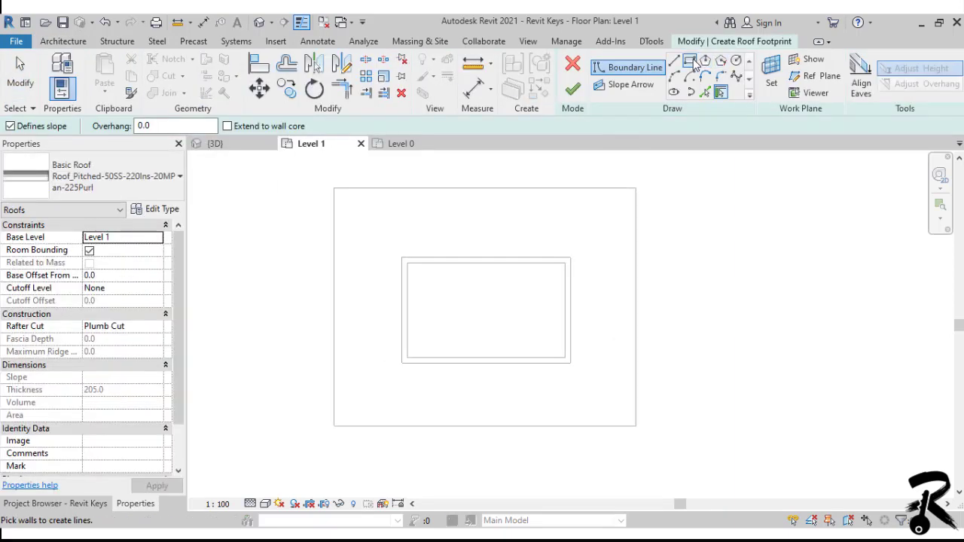
pyautogui.click(149, 190)
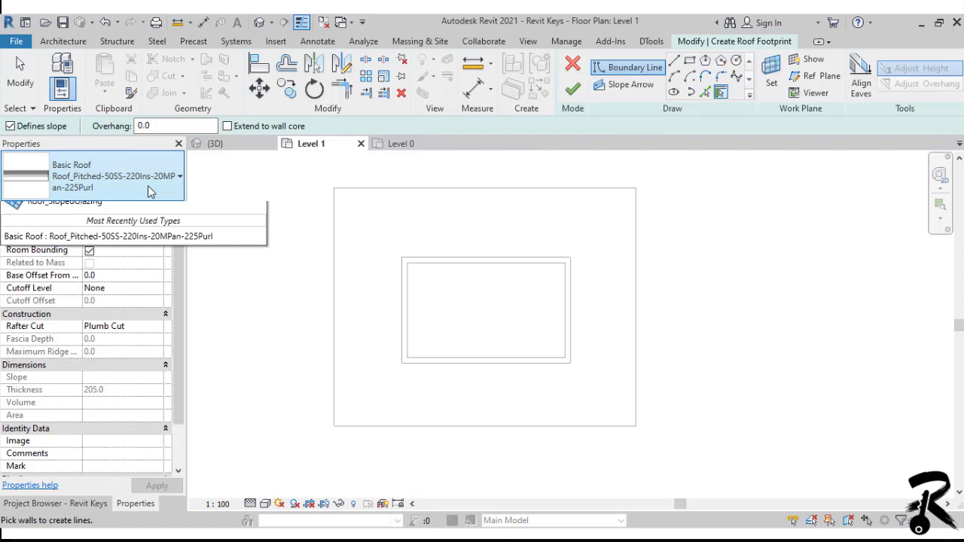
pyautogui.click(154, 181)
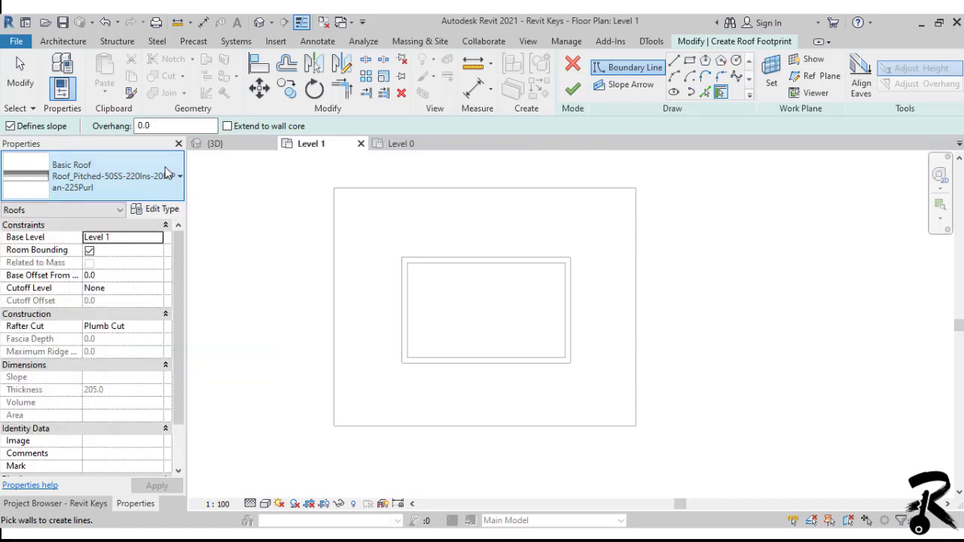
# - Sketch a rectangular footprint offset 300 around the walls and finish the 30° hip roof
pyautogui.click(690, 62)
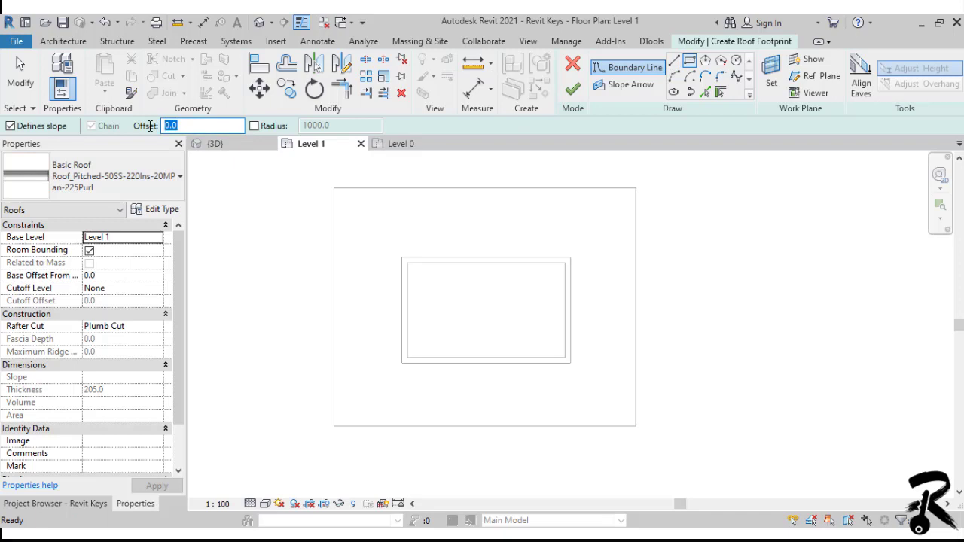
pyautogui.write('300')
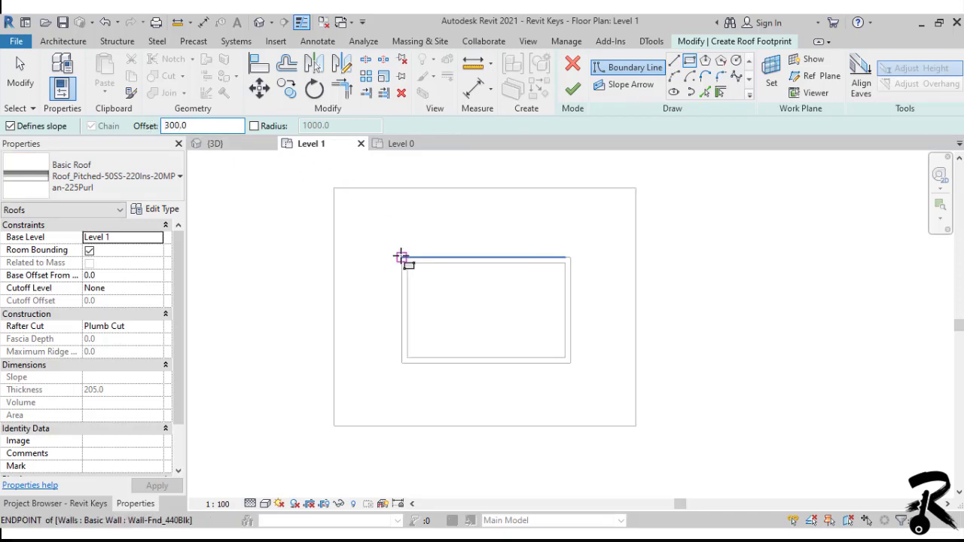
pyautogui.click(405, 258)
pyautogui.scroll(1, 566, 360)
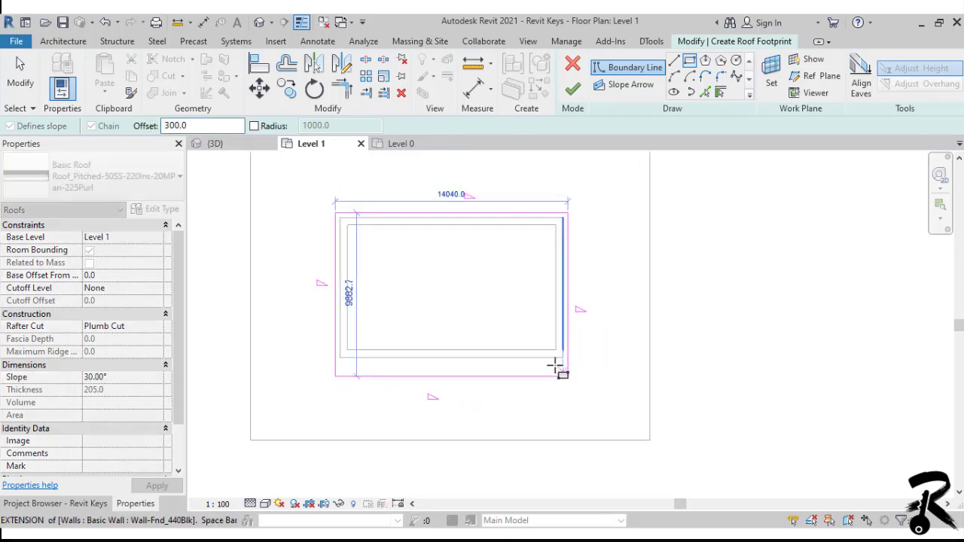
pyautogui.click(561, 354)
pyautogui.click(561, 354)
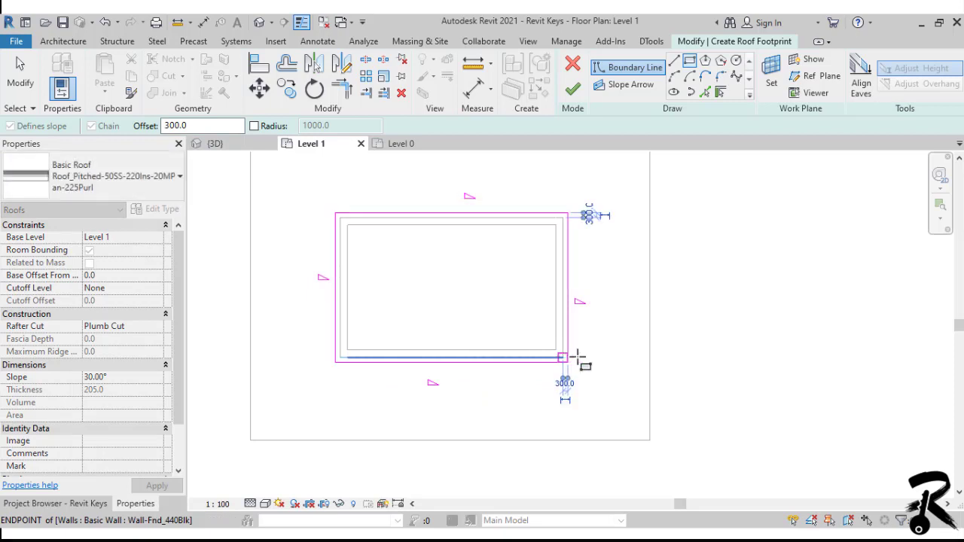
pyautogui.press('Escape')
pyautogui.press('Escape')
pyautogui.scroll(2, 377, 249)
pyautogui.moveTo(379, 249); pyautogui.dragTo(382, 266, button='middle')
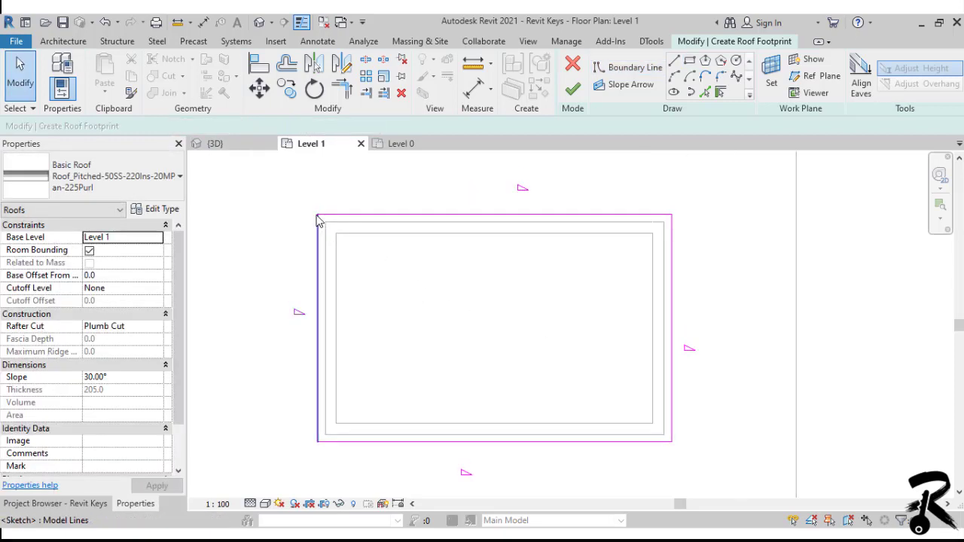
pyautogui.click(575, 90)
# - Start a roof soffit sketch, confirming the Generic-300mm type and its 20.0-thick layer structure
pyautogui.click(607, 183)
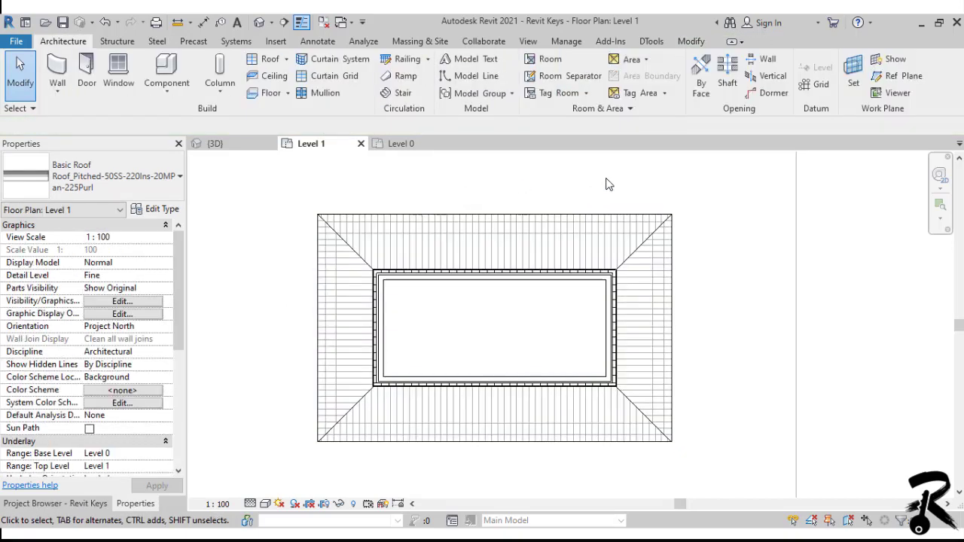
pyautogui.click(287, 59)
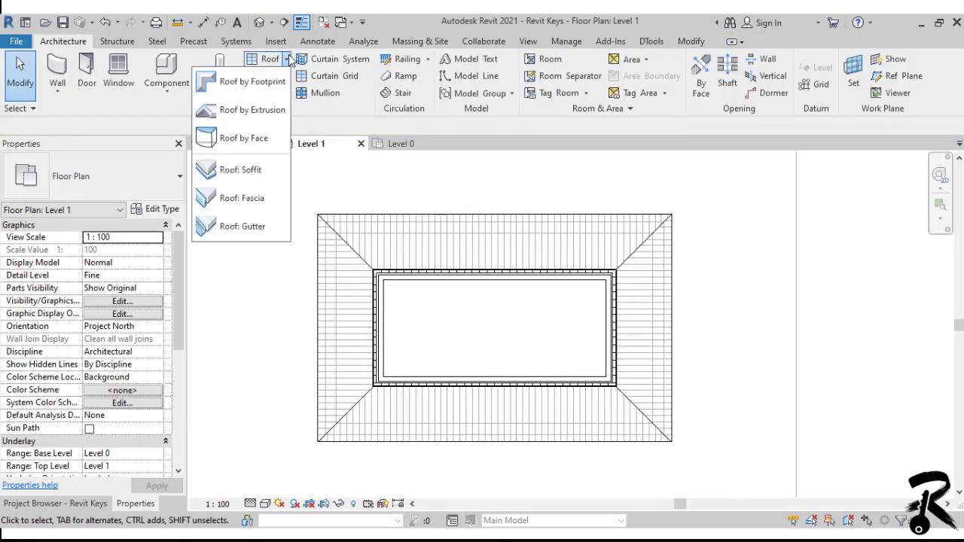
pyautogui.click(263, 175)
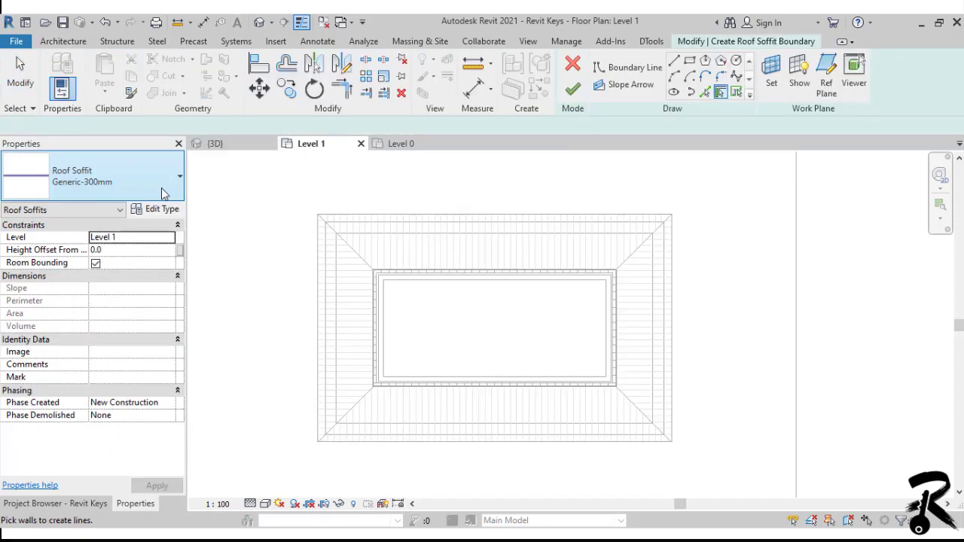
pyautogui.click(135, 189)
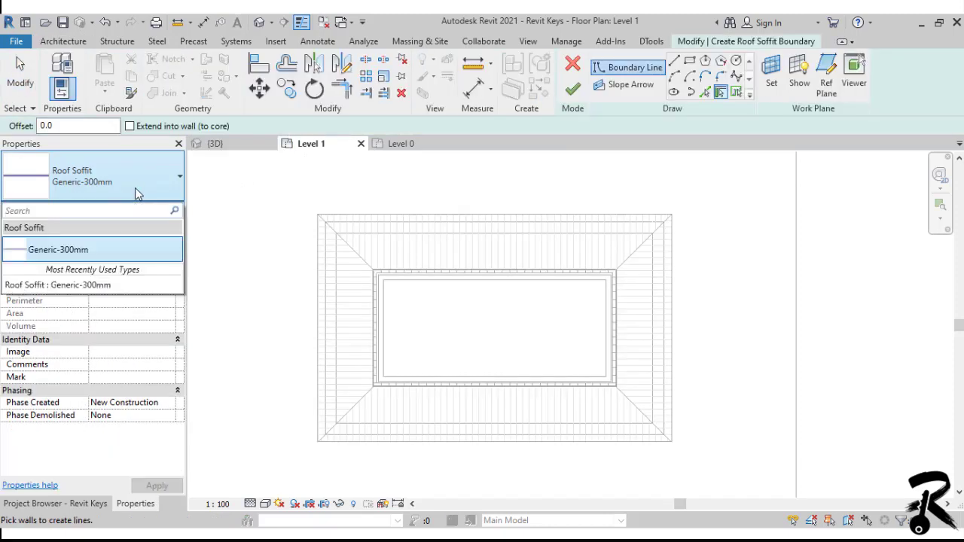
pyautogui.click(135, 188)
pyautogui.click(168, 210)
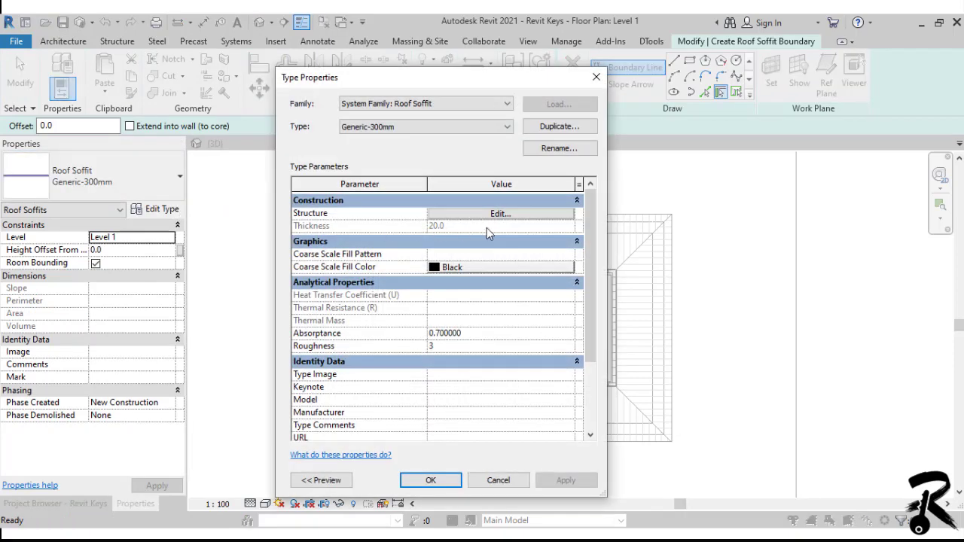
pyautogui.click(500, 214)
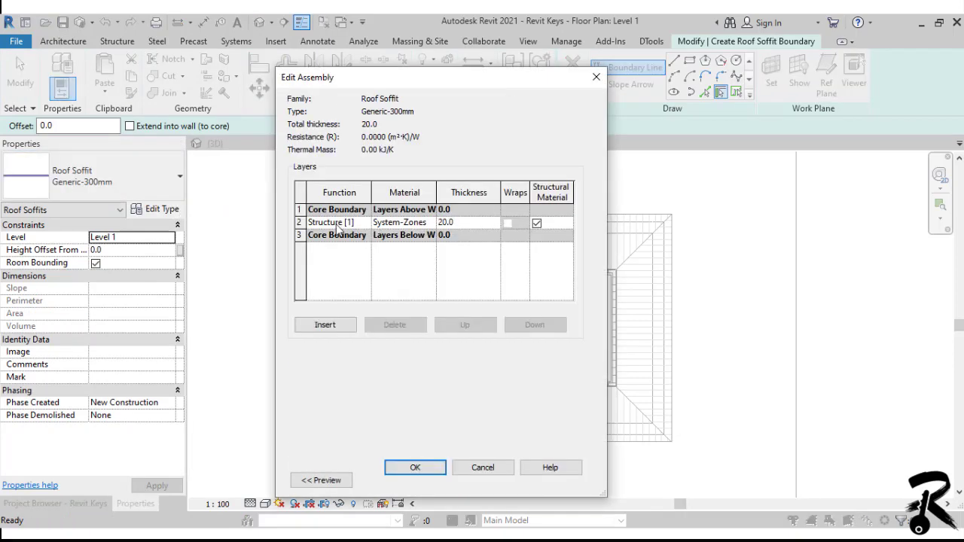
pyautogui.click(415, 468)
pyautogui.click(443, 480)
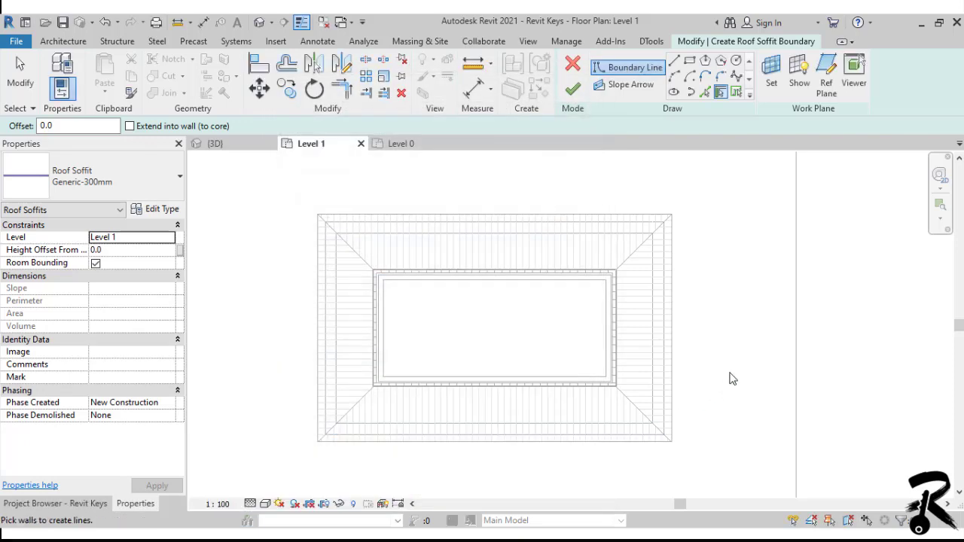
# - Sketch the soffit's outer rectangular boundary between the roof's top-left and bottom-right corners
pyautogui.click(689, 61)
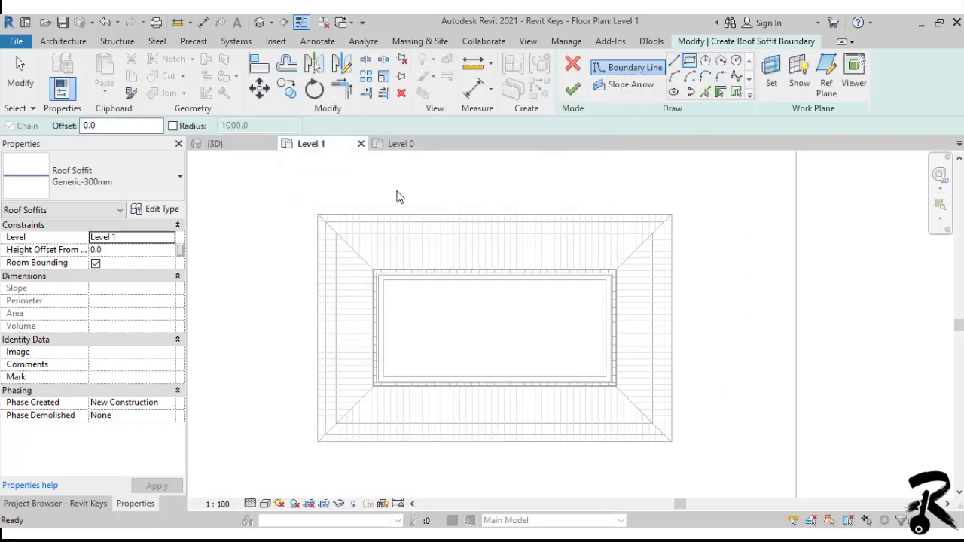
pyautogui.click(318, 215)
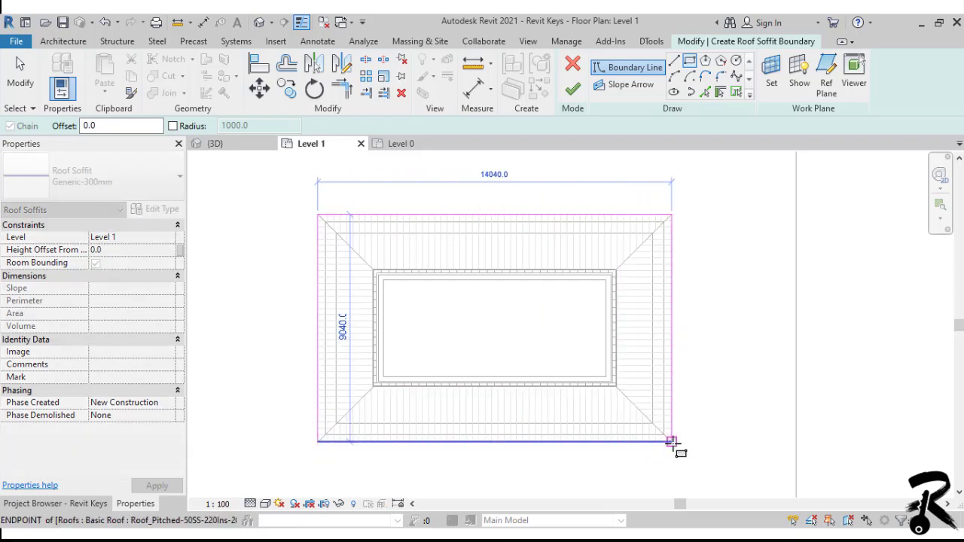
pyautogui.click(671, 442)
pyautogui.press('Escape')
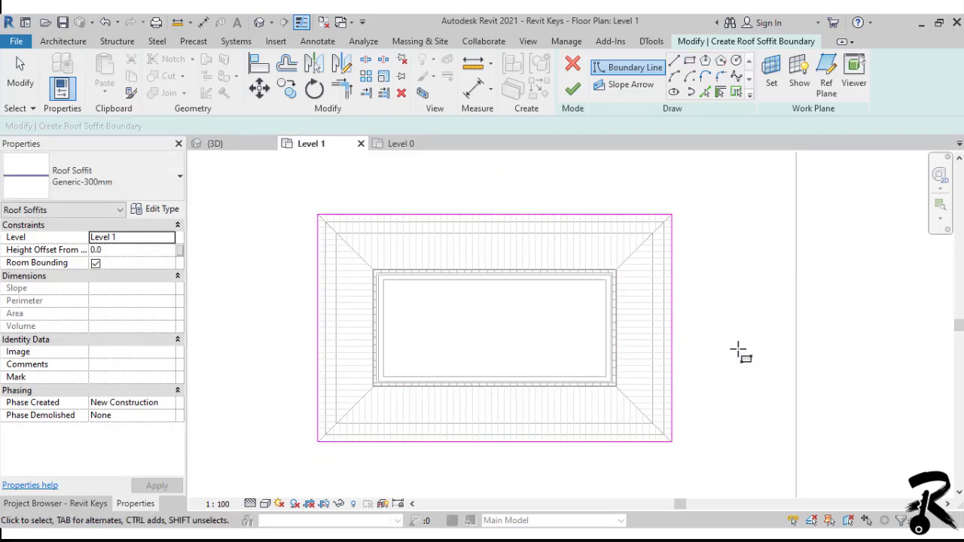
# - On Level 0, sketch the inner rectangular boundary along the wall corners and finish the soffit
pyautogui.click(400, 145)
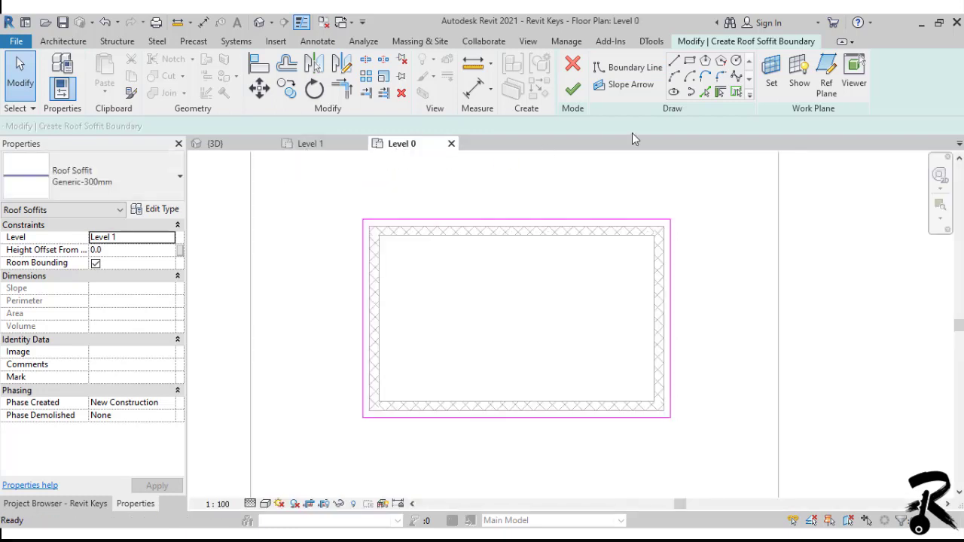
pyautogui.click(689, 61)
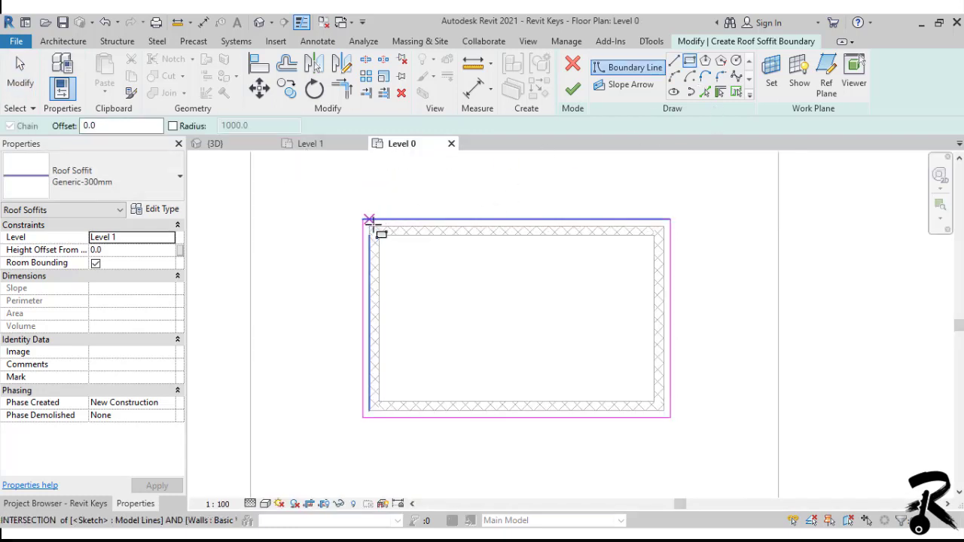
pyautogui.click(369, 224)
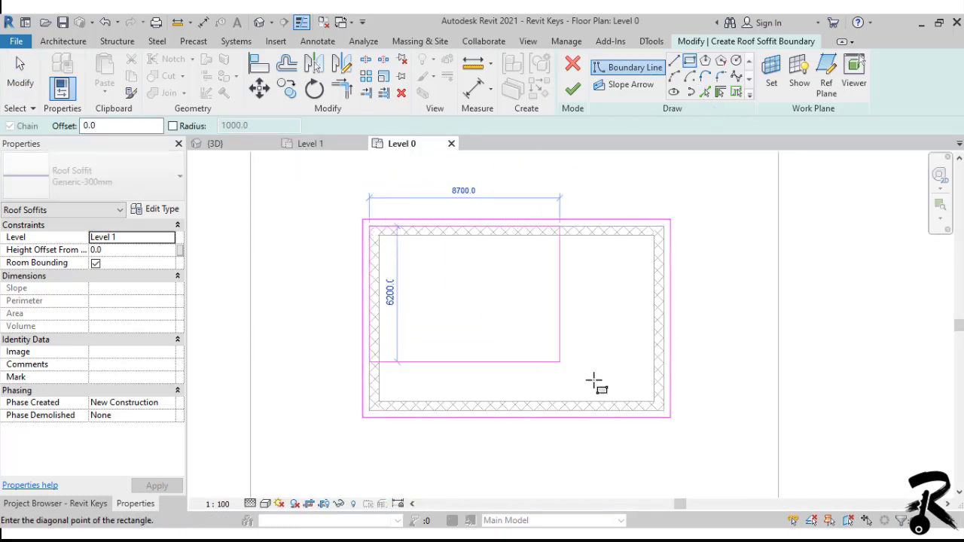
pyautogui.click(669, 416)
pyautogui.press('Escape')
pyautogui.press('Escape')
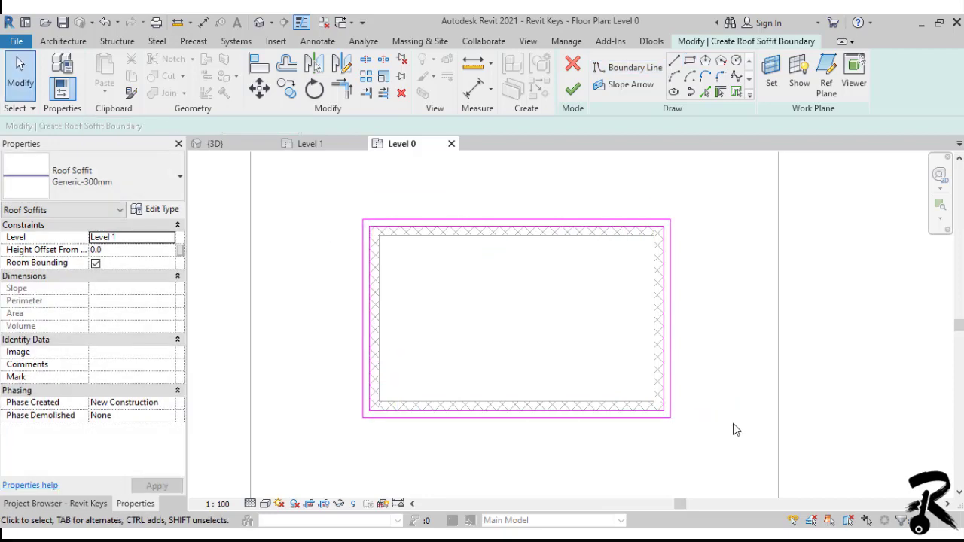
pyautogui.click(573, 90)
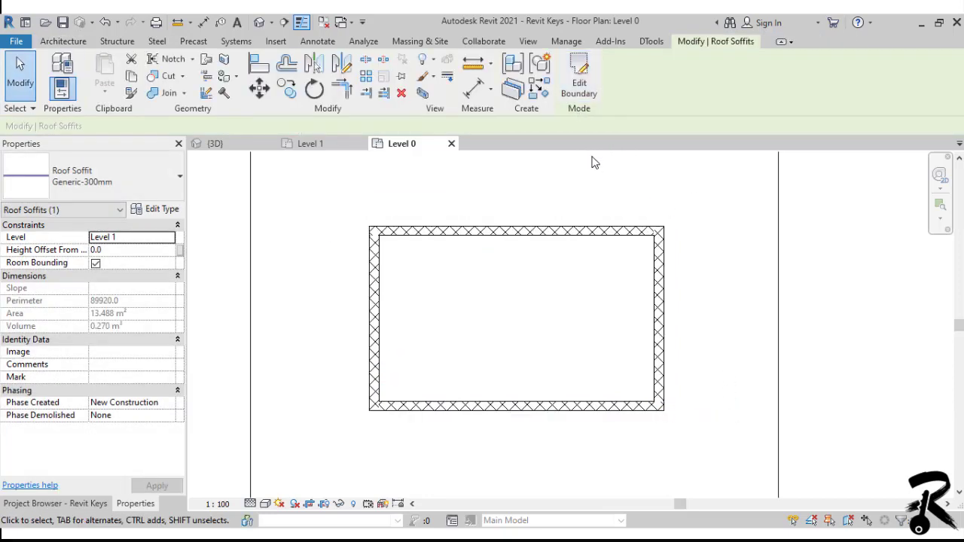
# - In the 3D view, check the soffit under the overhang, then zoom out to the whole house
pyautogui.click(229, 148)
pyautogui.click(549, 224)
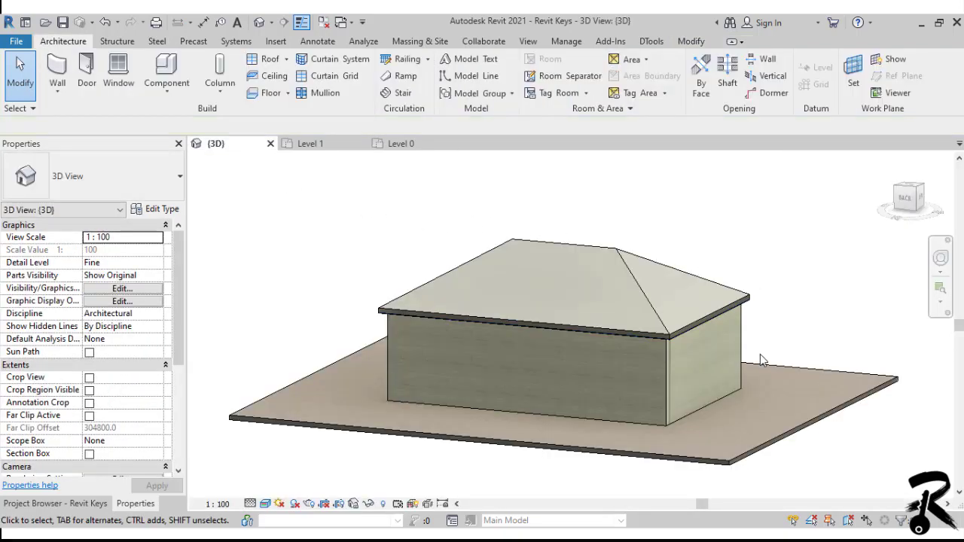
pyautogui.keyDown('shift'); pyautogui.moveTo(760, 354); pyautogui.dragTo(786, 222, button='middle'); pyautogui.keyUp('shift')
pyautogui.scroll(5, 693, 211)
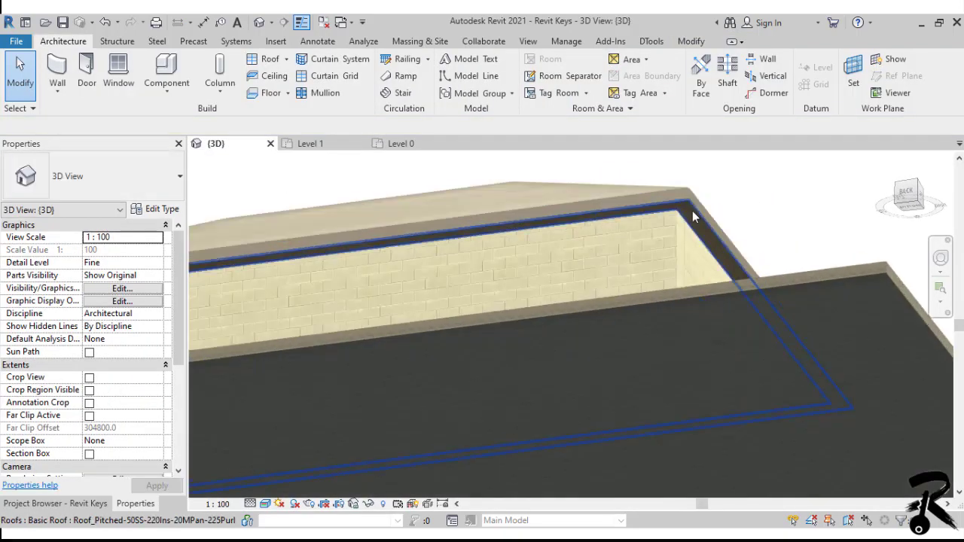
pyautogui.click(692, 212)
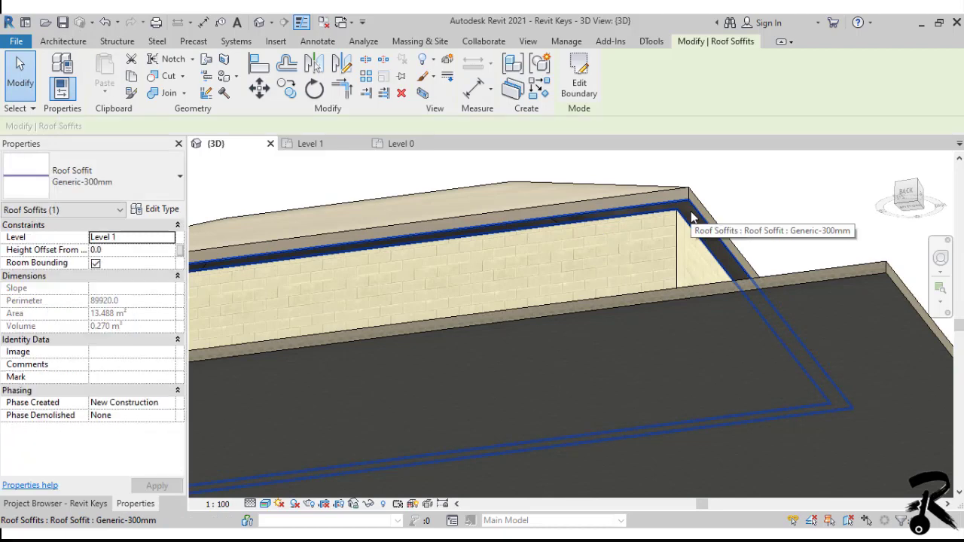
pyautogui.keyDown('shift'); pyautogui.moveTo(692, 216); pyautogui.dragTo(730, 213, button='middle'); pyautogui.keyUp('shift')
pyautogui.click(760, 190)
pyautogui.scroll(-6, 730, 185)
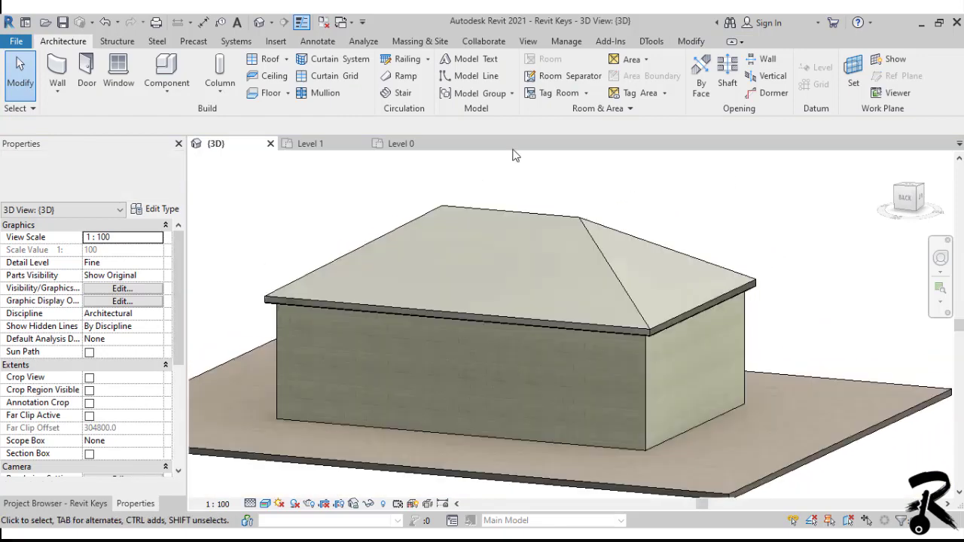
# - Start a roof fascia, keeping the 19x235mm profile in its type properties
pyautogui.click(287, 58)
pyautogui.click(251, 193)
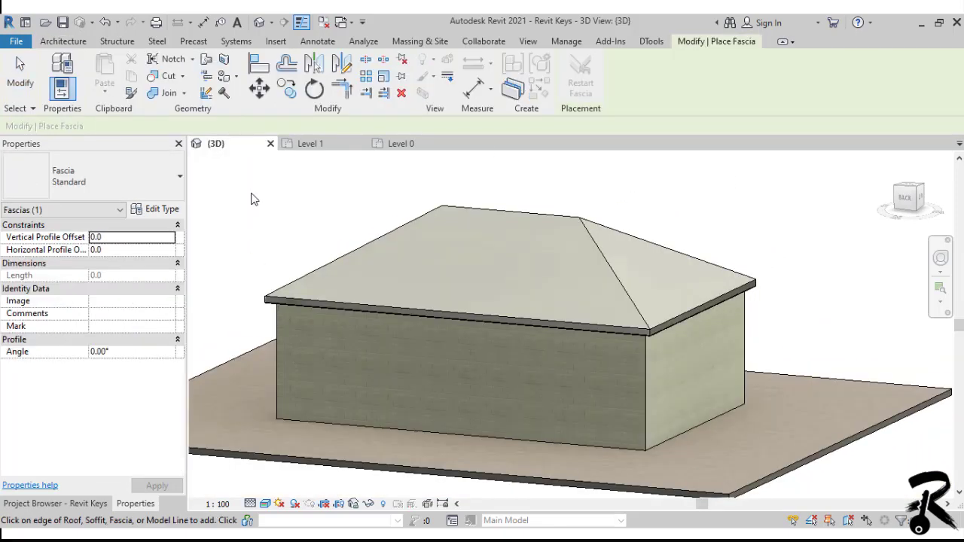
pyautogui.click(170, 210)
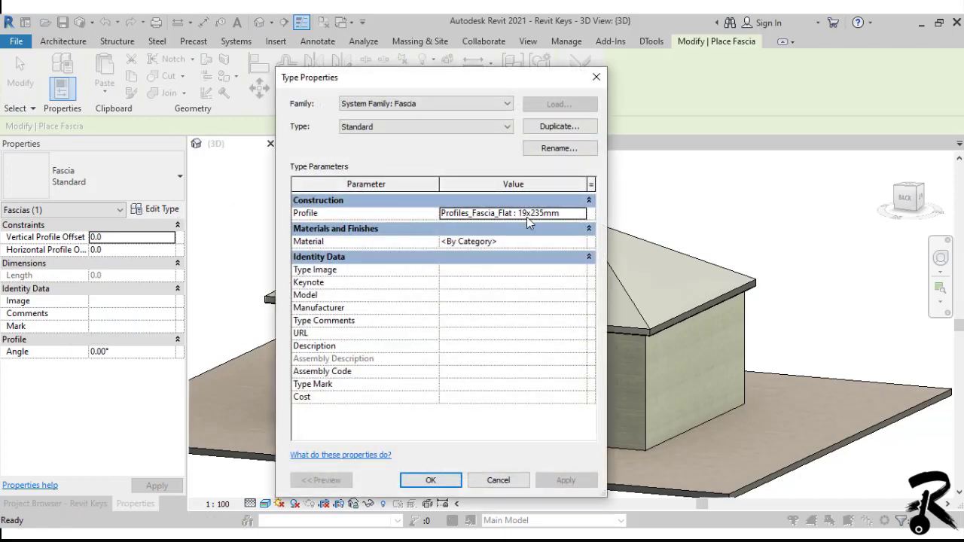
pyautogui.click(512, 213)
pyautogui.click(581, 214)
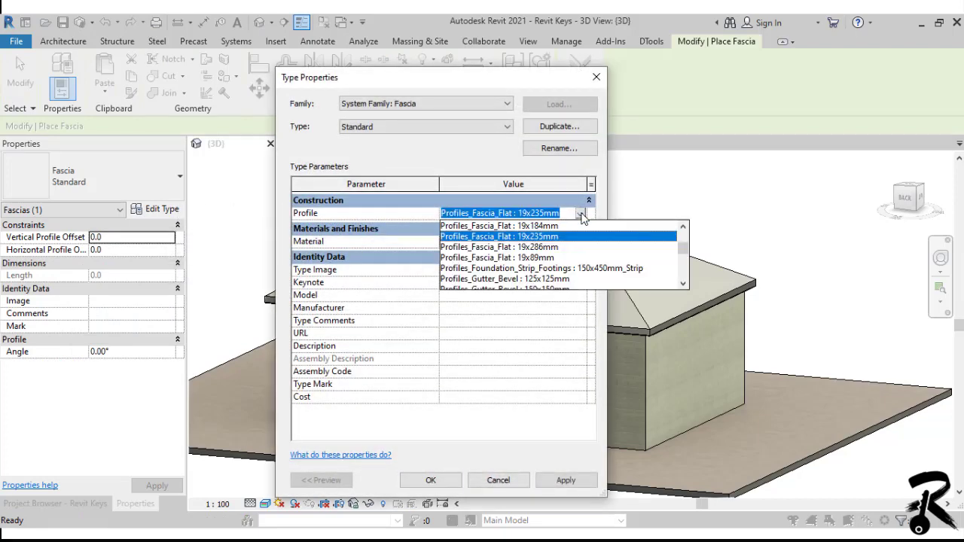
pyautogui.click(320, 240)
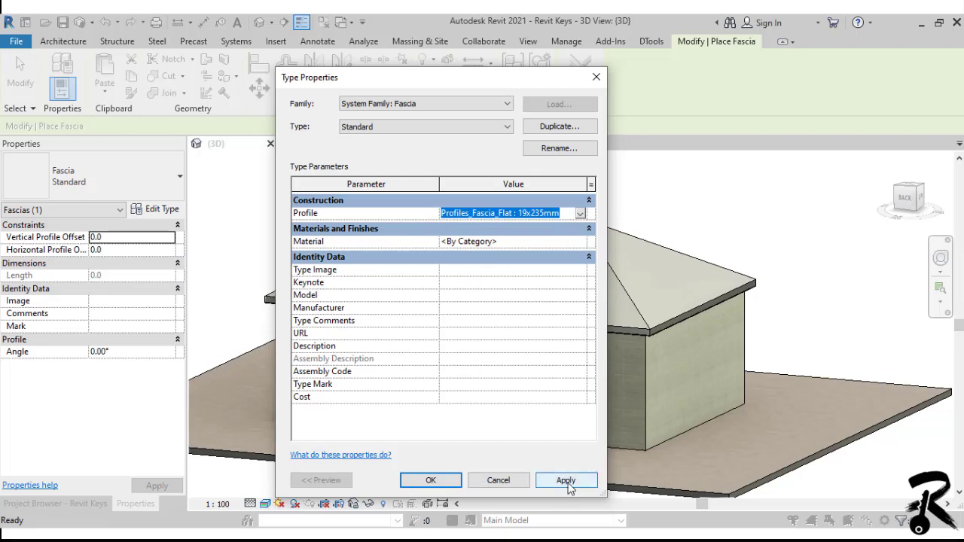
pyautogui.click(431, 480)
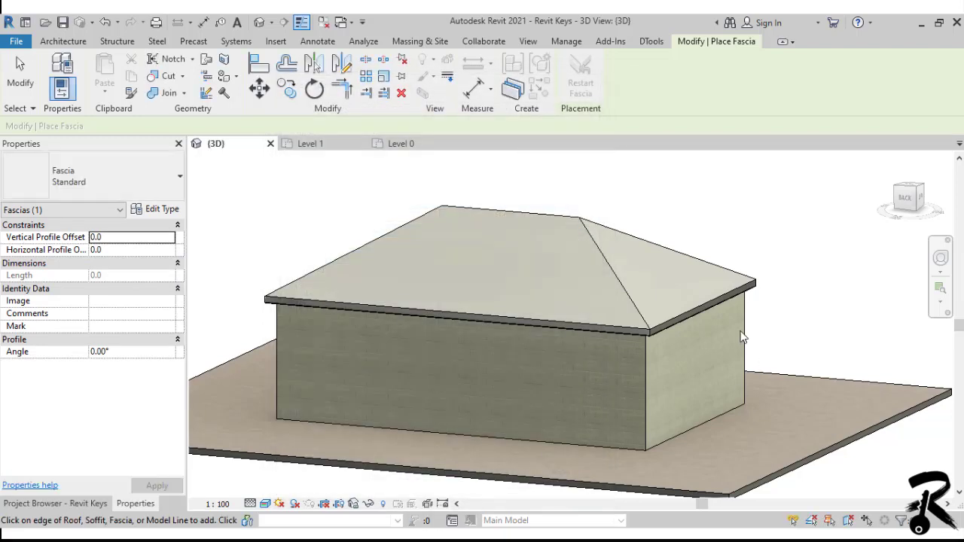
# - Place the fascia along the right and left eave edges of the hip roof
pyautogui.scroll(5, 693, 313)
pyautogui.scroll(2, 627, 339)
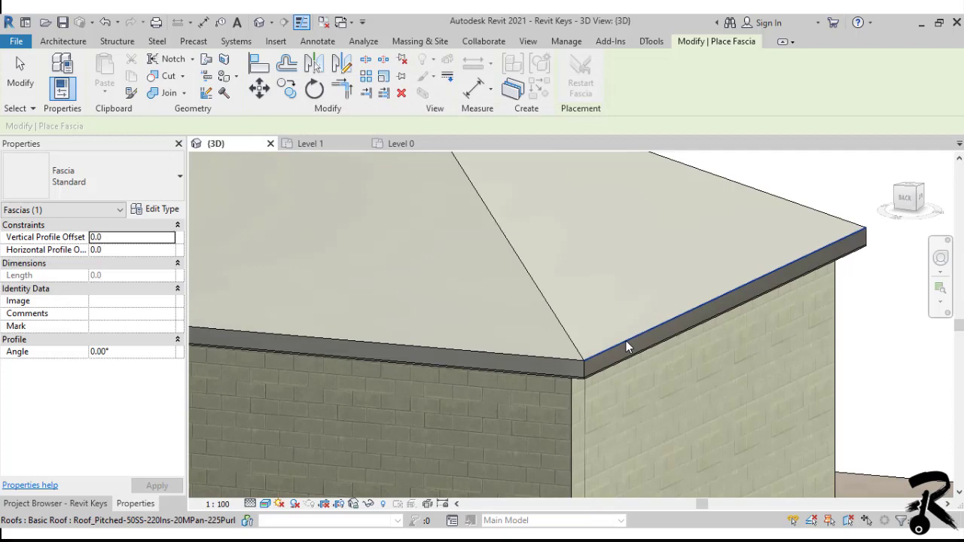
pyautogui.click(627, 342)
pyautogui.click(564, 365)
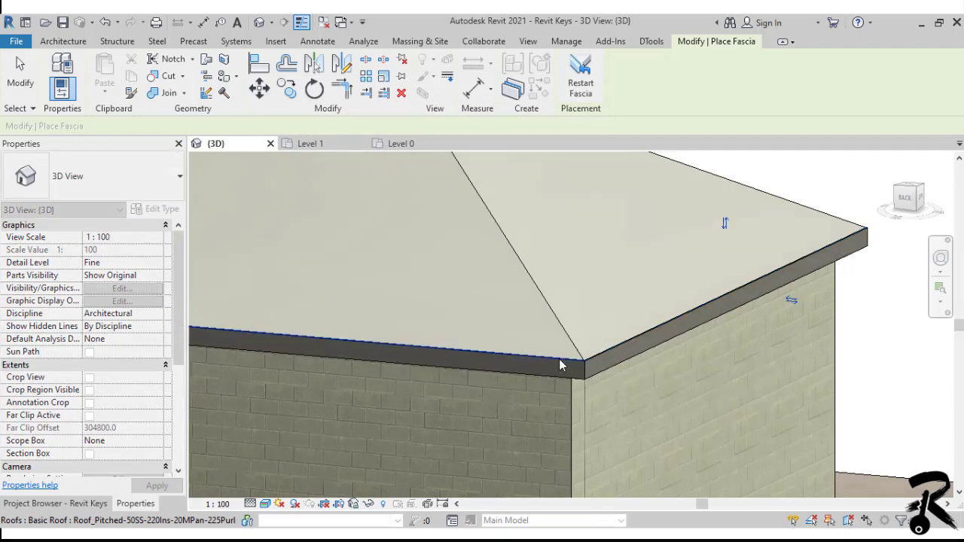
pyautogui.keyDown('shift'); pyautogui.moveTo(563, 365); pyautogui.dragTo(582, 379, button='middle'); pyautogui.keyUp('shift')
pyautogui.click(487, 360)
pyautogui.scroll(4, 555, 384)
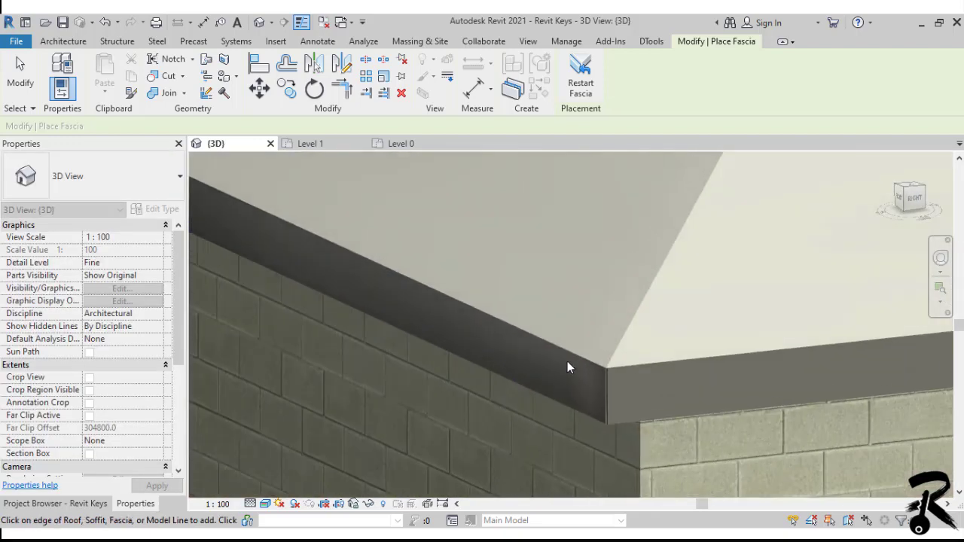
pyautogui.click(570, 361)
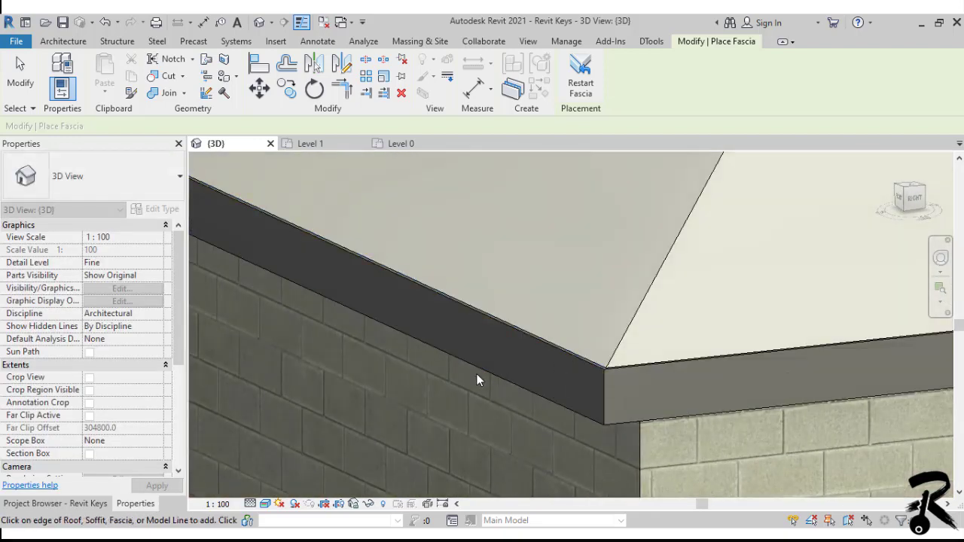
pyautogui.press('Escape')
pyautogui.keyDown('shift'); pyautogui.moveTo(477, 374); pyautogui.dragTo(440, 384, button='middle'); pyautogui.keyUp('shift')
# - Start a gutter typed with the Gutter_Bevel 150x150mm profile and the red Default New Material
pyautogui.click(287, 60)
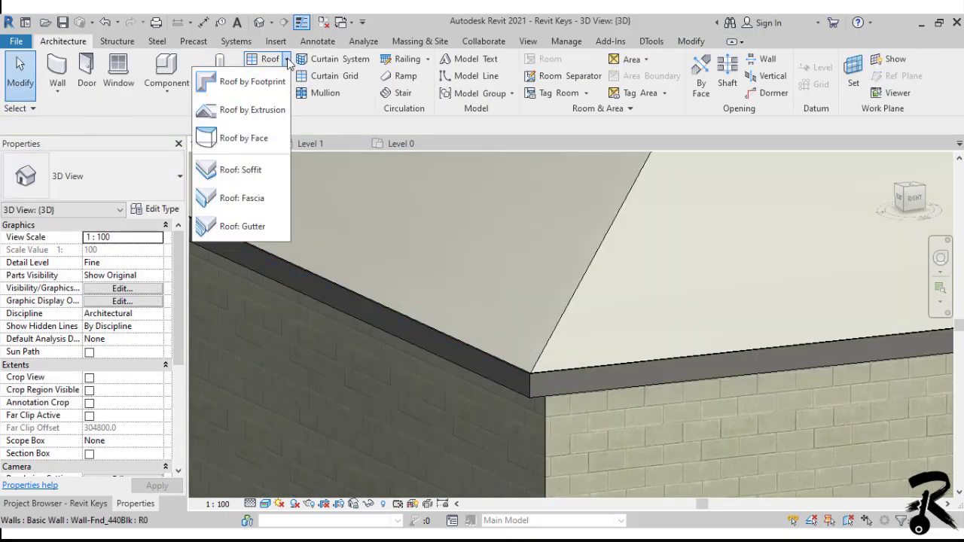
pyautogui.click(273, 228)
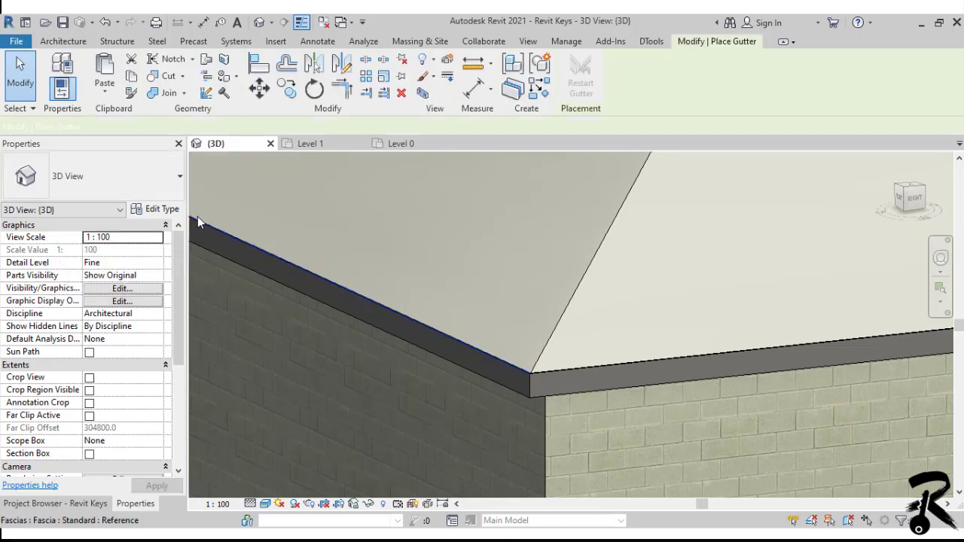
pyautogui.click(160, 211)
pyautogui.click(582, 214)
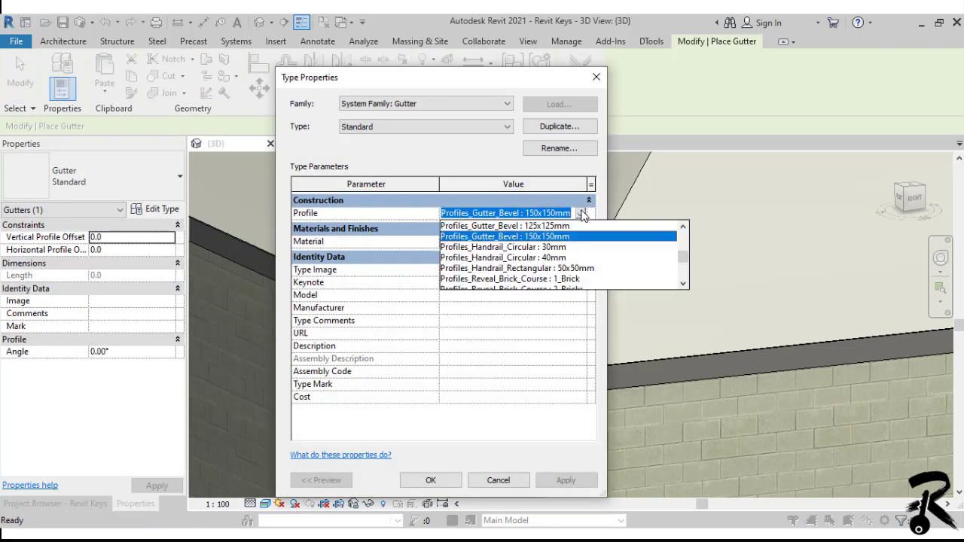
pyautogui.click(582, 214)
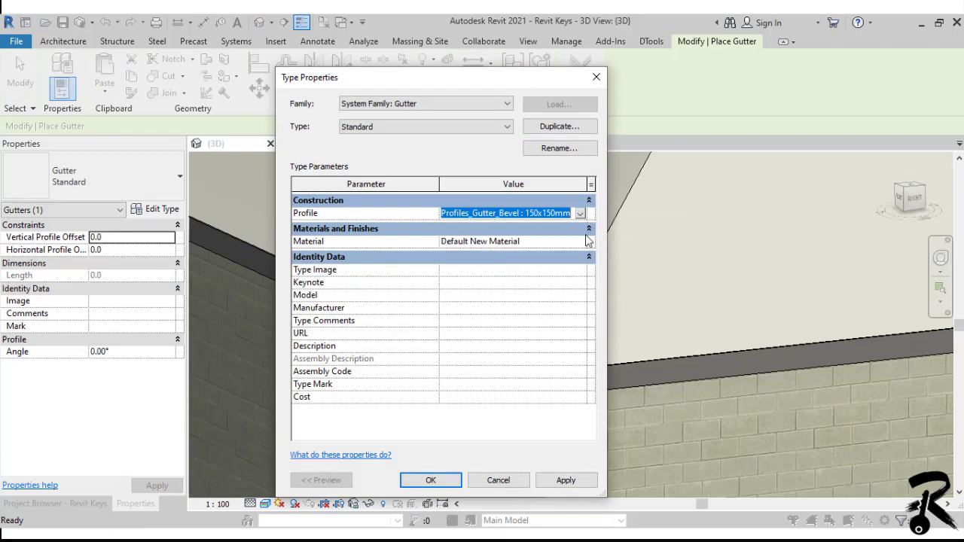
pyautogui.click(578, 245)
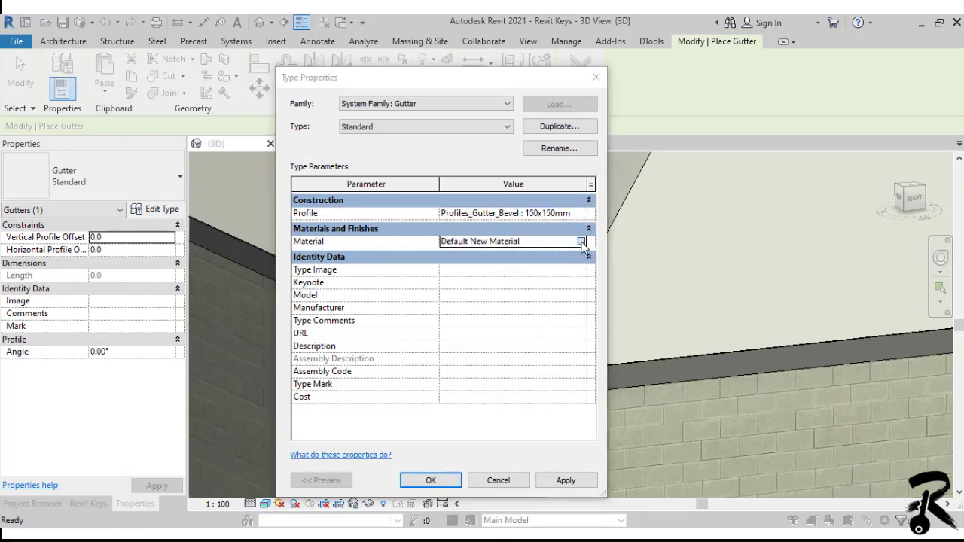
pyautogui.click(581, 241)
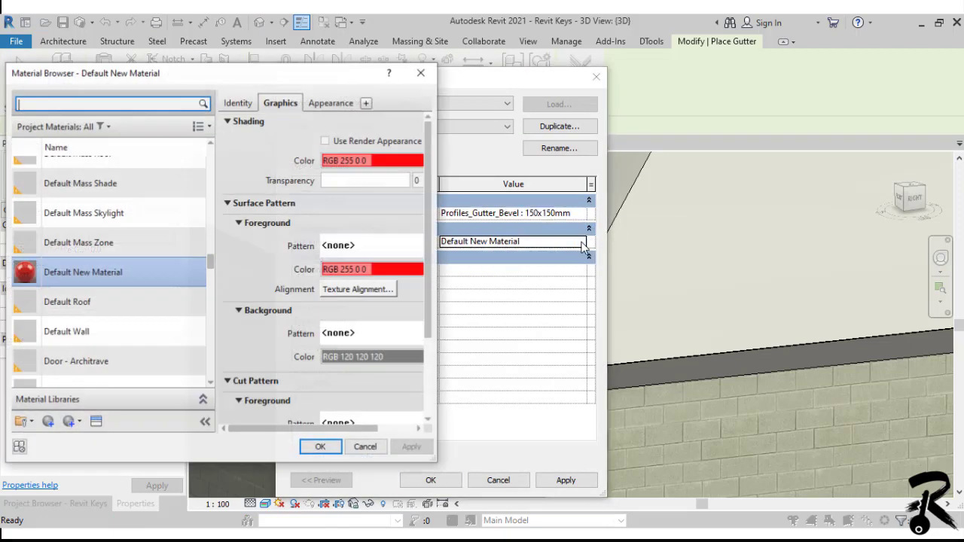
pyautogui.click(422, 75)
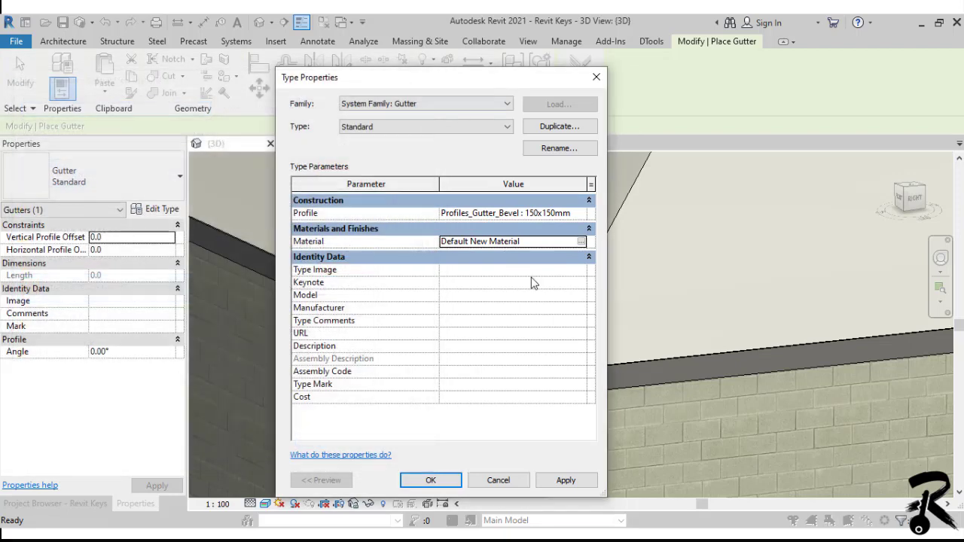
pyautogui.click(568, 480)
# - Add red gutters along the right, left and left-wall fascia edges
pyautogui.click(430, 480)
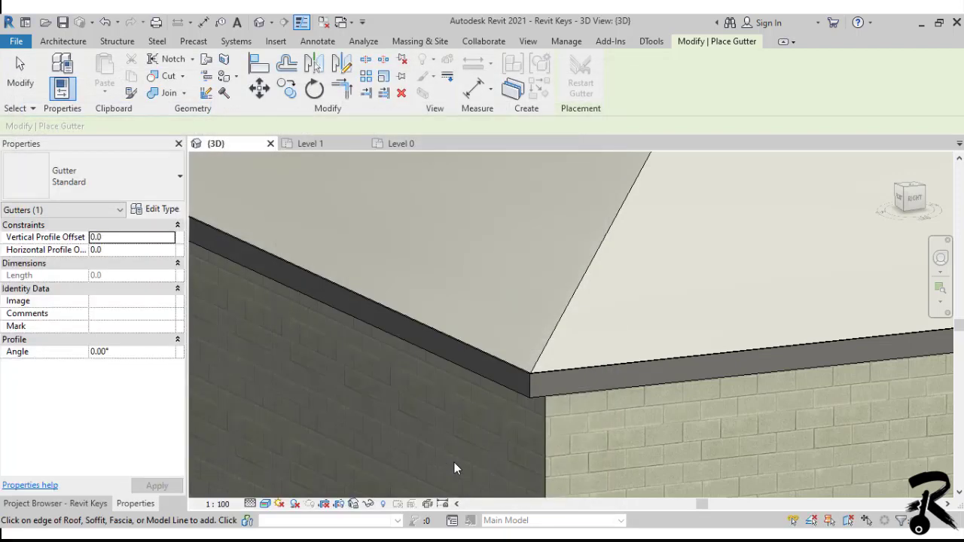
pyautogui.click(554, 373)
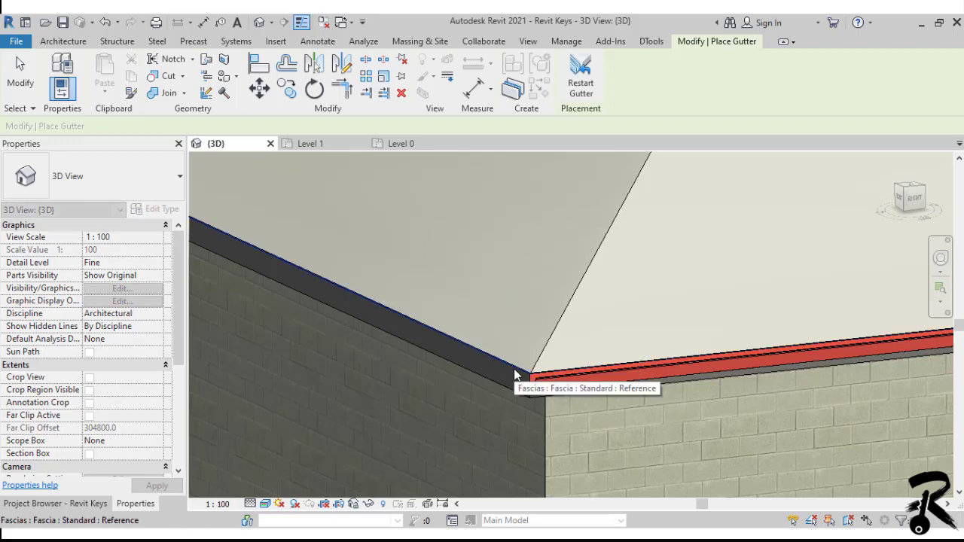
pyautogui.click(515, 374)
pyautogui.scroll(-5, 516, 371)
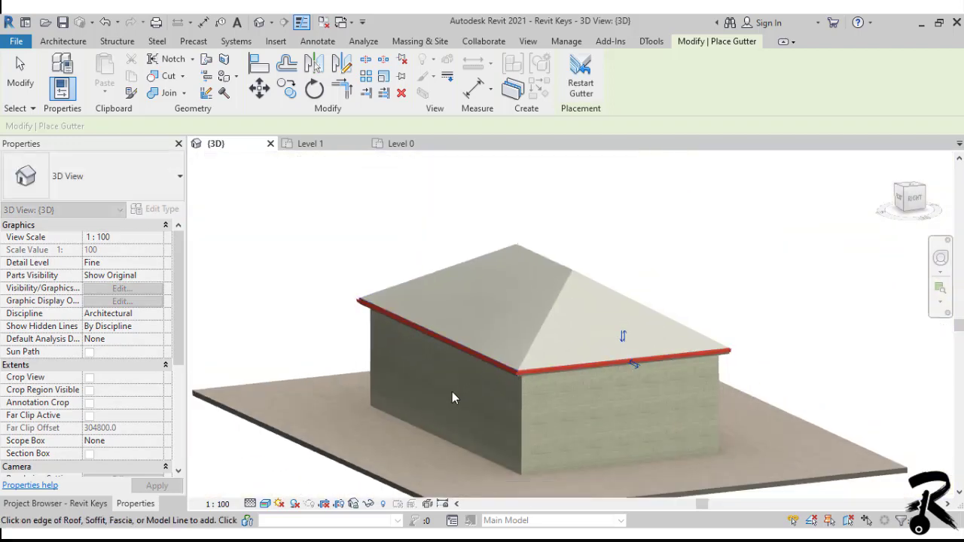
pyautogui.keyDown('shift'); pyautogui.moveTo(452, 398); pyautogui.dragTo(673, 405, button='middle'); pyautogui.keyUp('shift')
pyautogui.scroll(5, 482, 394)
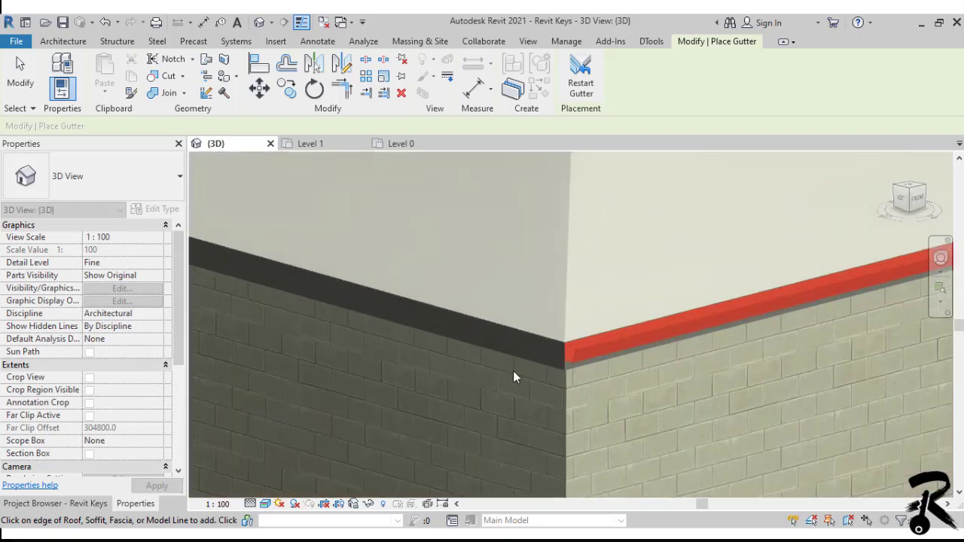
pyautogui.click(551, 340)
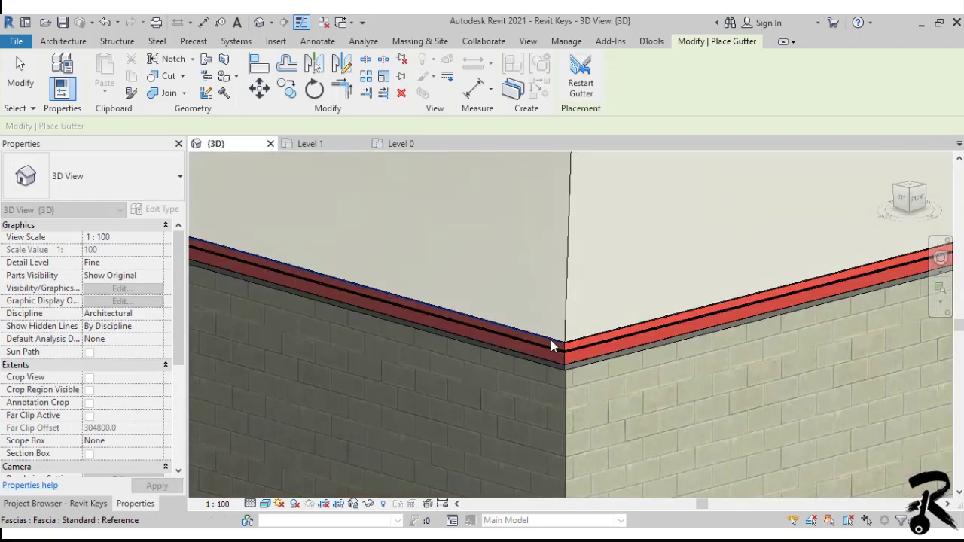
# - Add a gutter on the fascia's far edge, then inspect the gutters around the house
pyautogui.scroll(-5, 593, 388)
pyautogui.keyDown('shift'); pyautogui.moveTo(396, 409); pyautogui.dragTo(540, 410, button='middle'); pyautogui.keyUp('shift')
pyautogui.scroll(5, 558, 399)
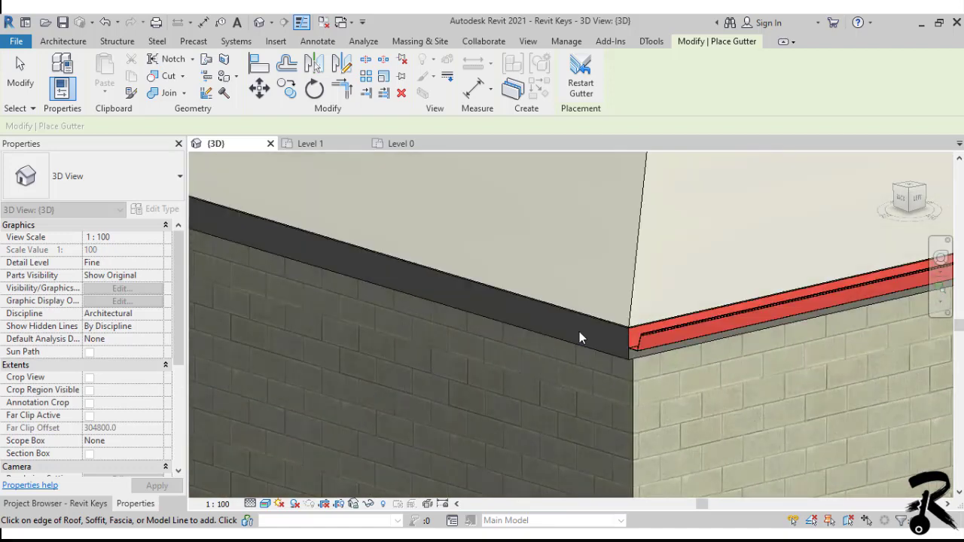
pyautogui.click(604, 324)
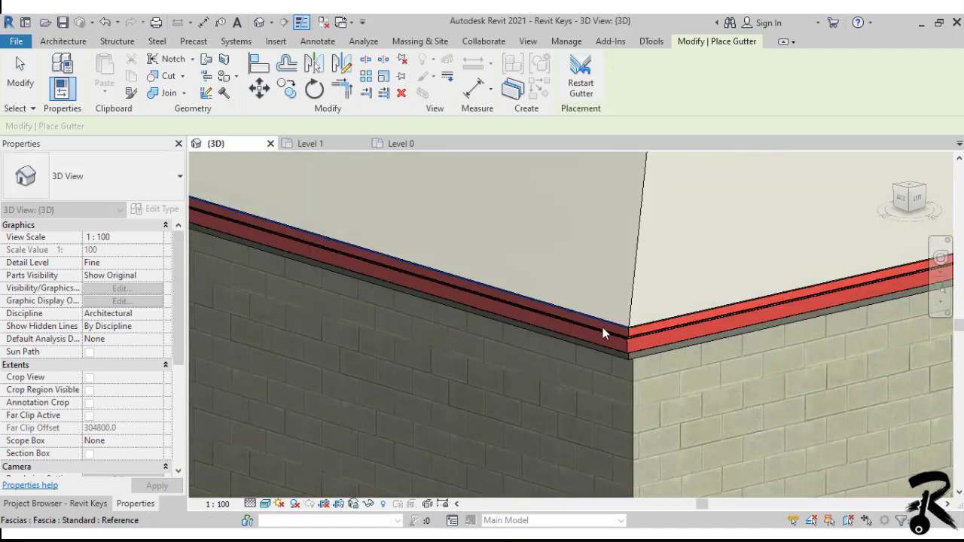
pyautogui.scroll(-6, 661, 366)
pyautogui.keyDown('shift'); pyautogui.moveTo(615, 390); pyautogui.dragTo(840, 459, button='middle'); pyautogui.keyUp('shift')
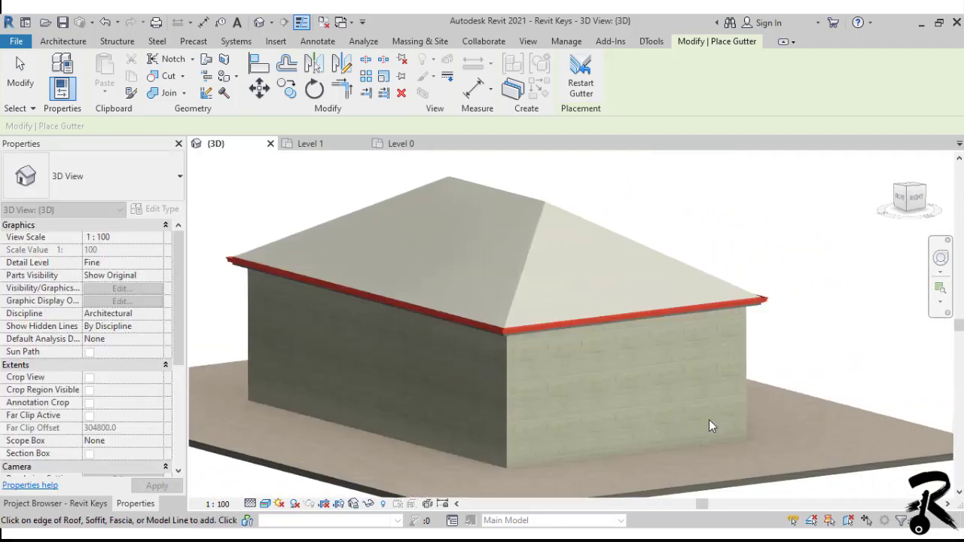
pyautogui.keyDown('shift'); pyautogui.moveTo(712, 426); pyautogui.dragTo(641, 373, button='middle'); pyautogui.keyUp('shift')
pyautogui.scroll(5, 641, 374)
pyautogui.keyDown('shift'); pyautogui.moveTo(615, 334); pyautogui.dragTo(594, 379, button='middle'); pyautogui.keyUp('shift')
pyautogui.scroll(2, 594, 379)
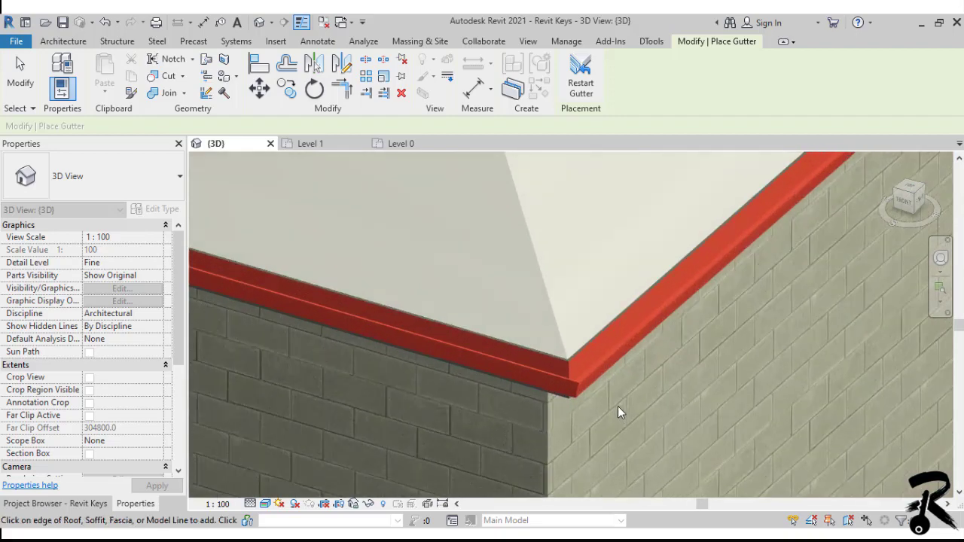
pyautogui.scroll(-2, 618, 413)
pyautogui.scroll(-5, 618, 352)
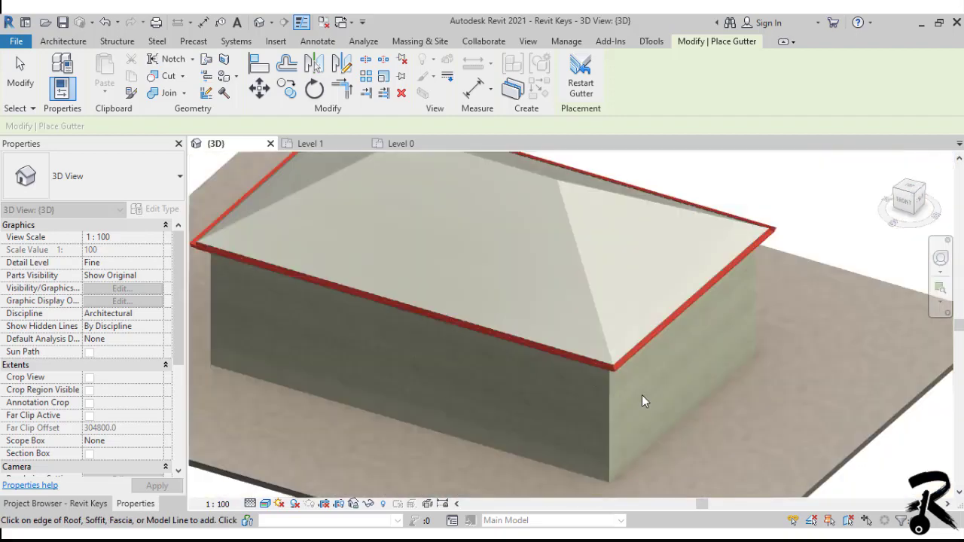